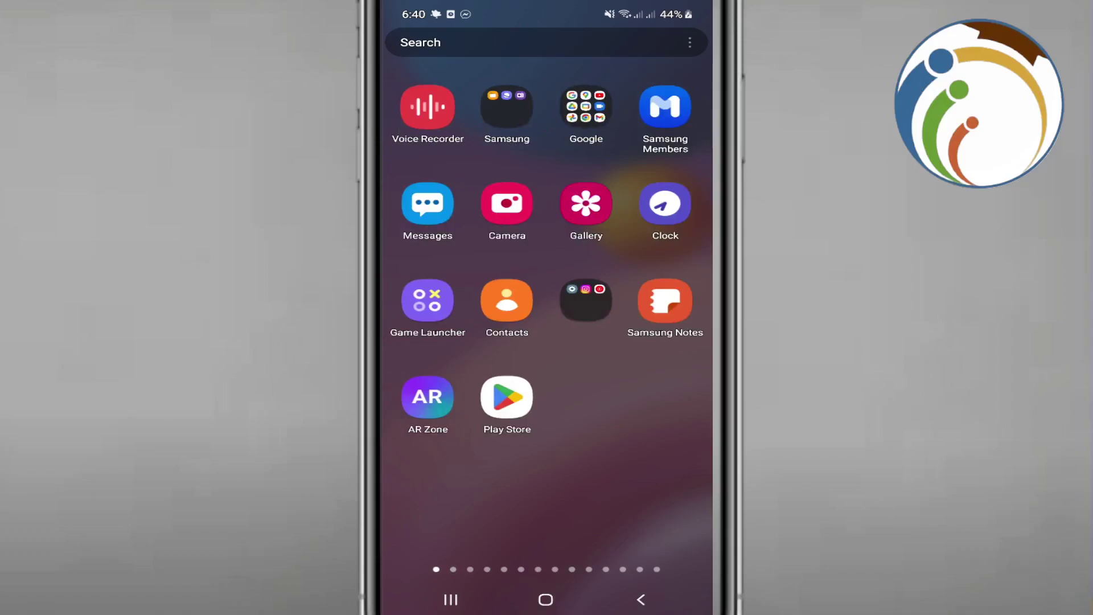
Search the launcher's apps for 'spo' and launch Spotify from the results
left_click(512, 42)
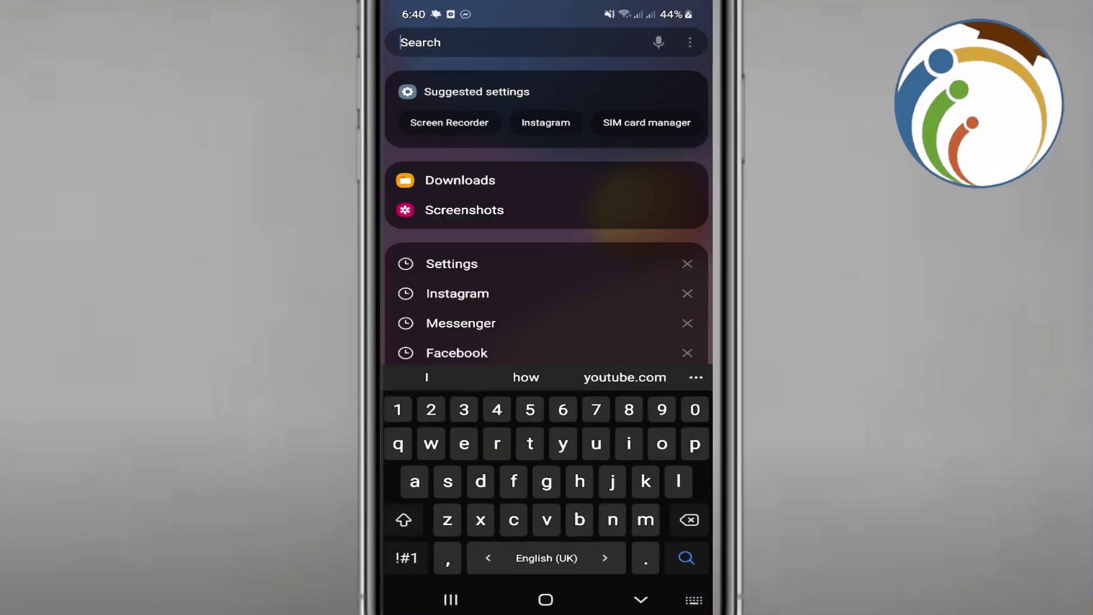
type("spo")
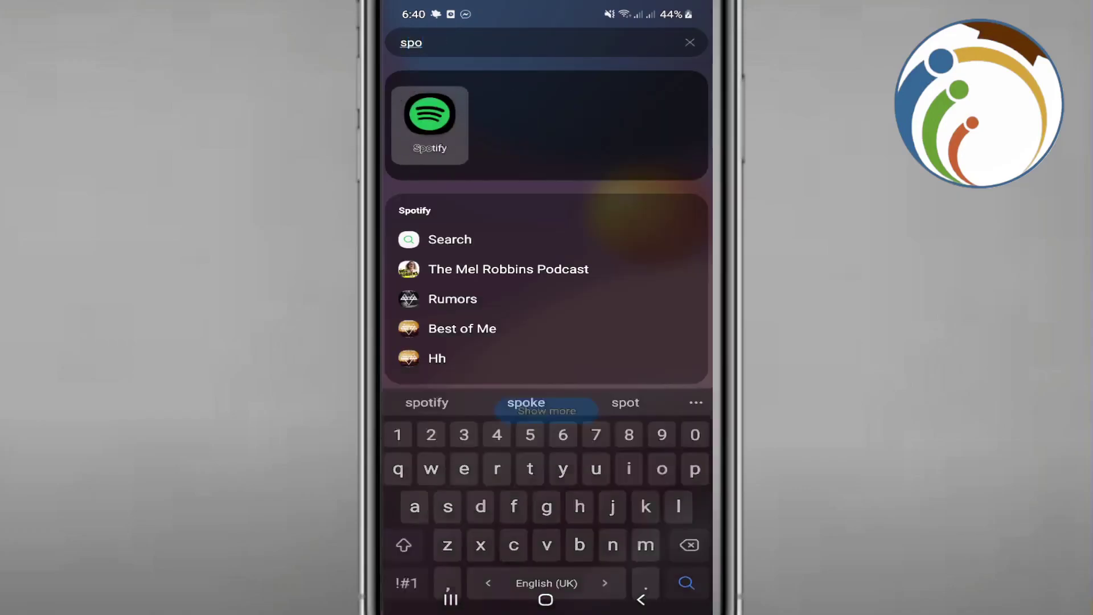
left_click(429, 120)
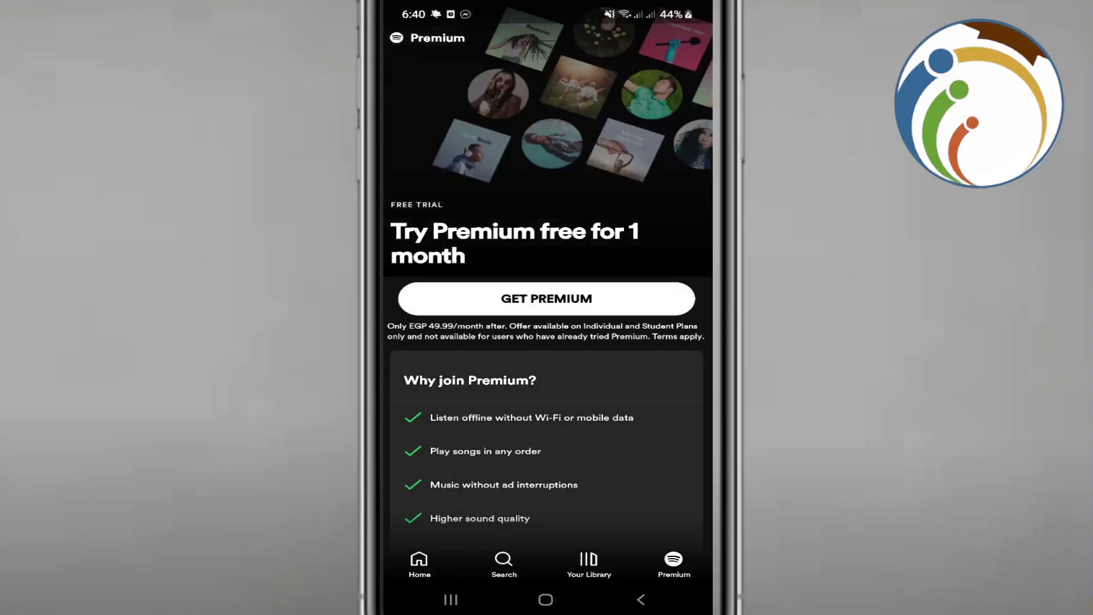
Exit the Premium offer page, visit Your Library, then return to the Home feed
left_click(641, 600)
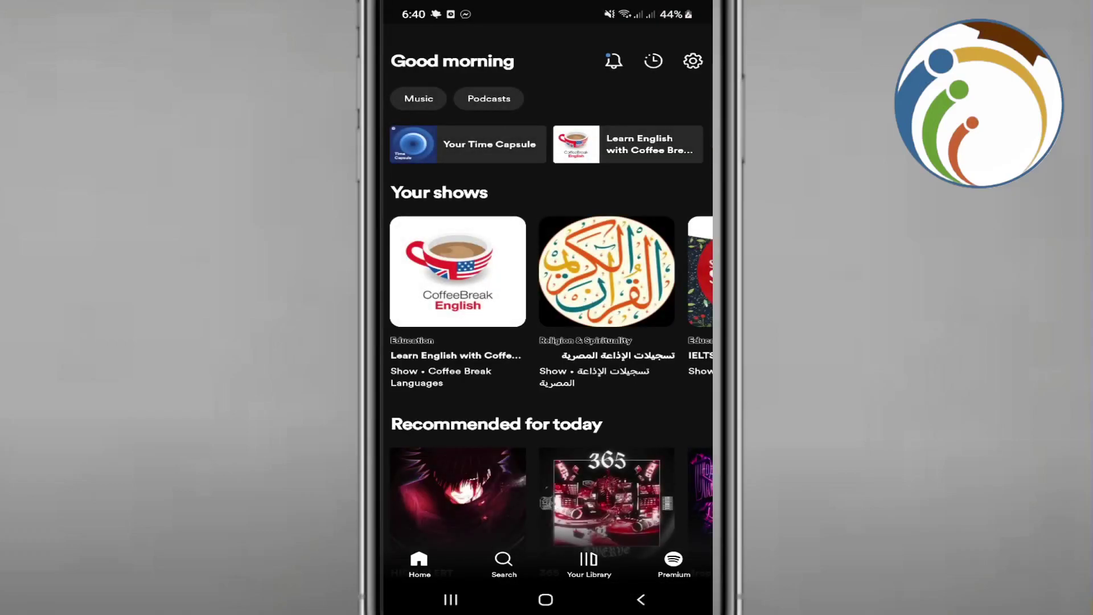
scroll(546, 342, "down", 5)
scroll(546, 307, "up", 3)
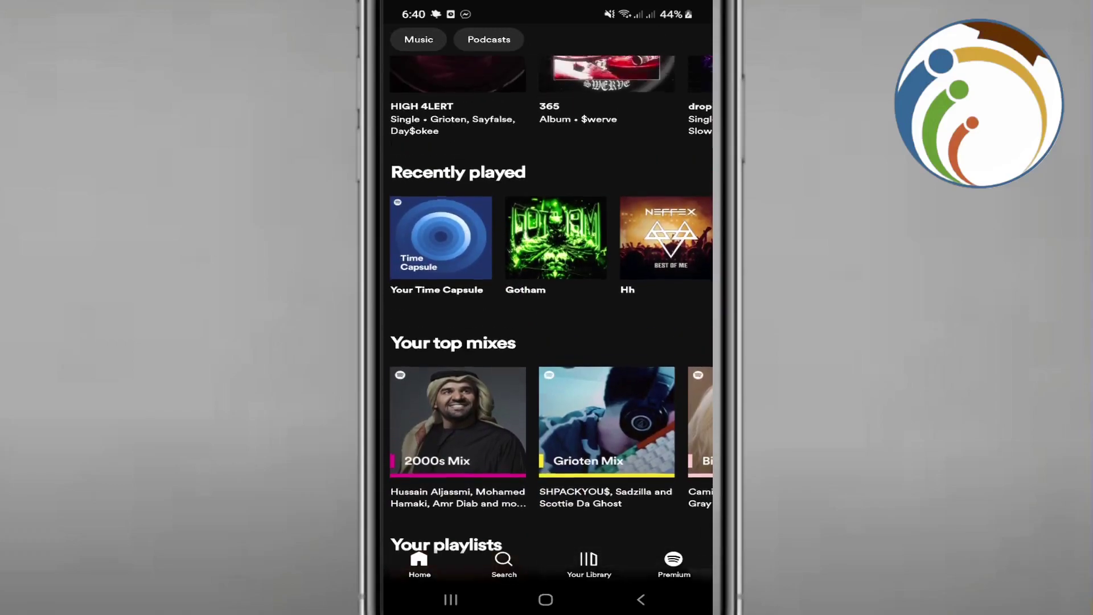
left_click(588, 564)
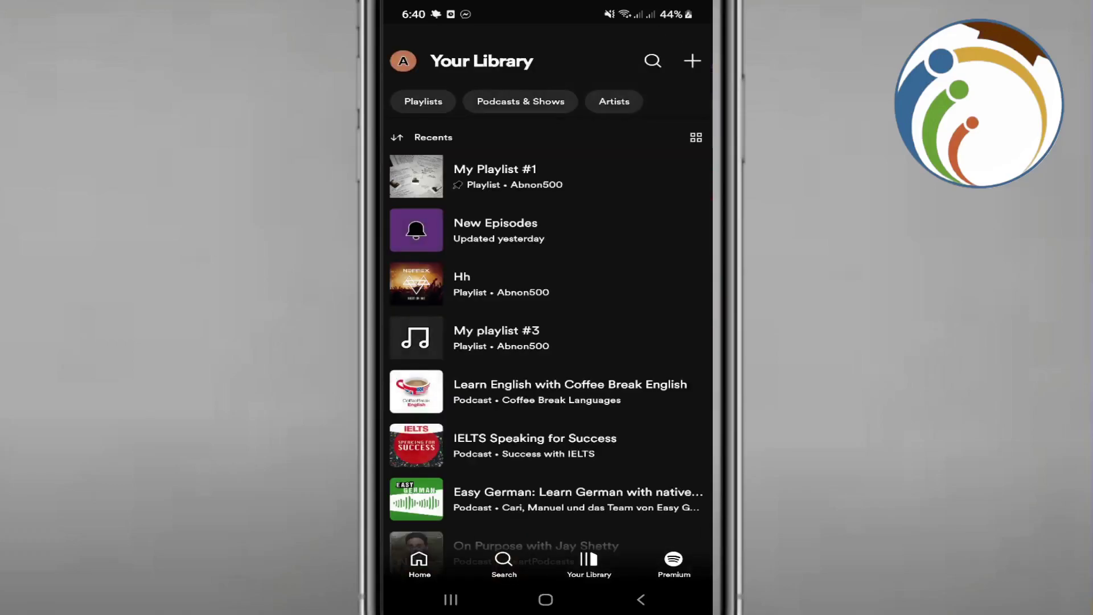
left_click(418, 564)
Open Spotify's Settings from the gear icon at the top of Home
left_click(692, 59)
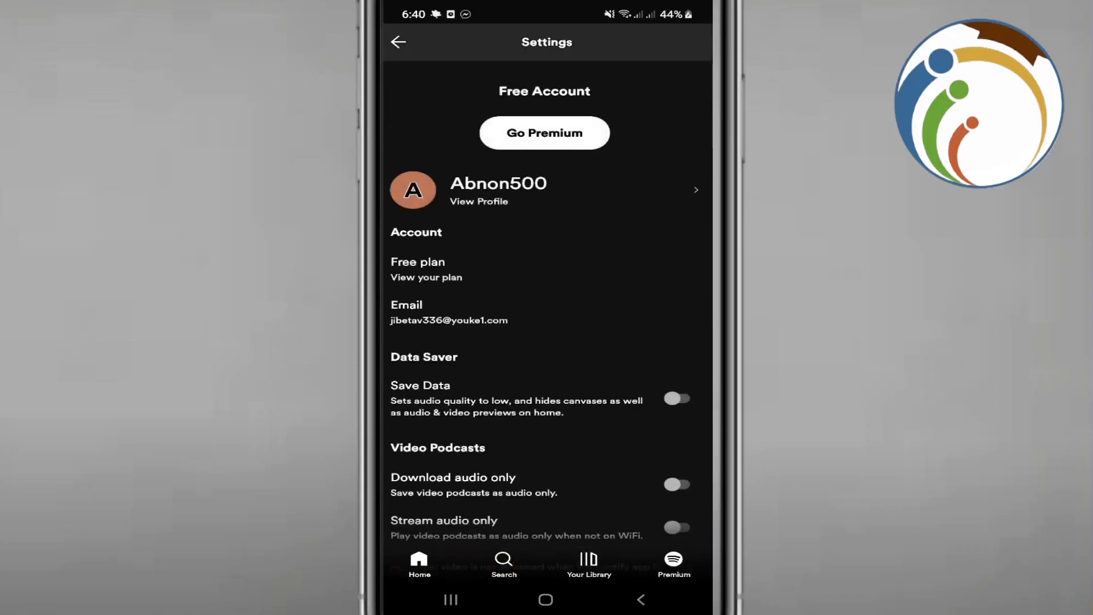
scroll(547, 342, "down", 5)
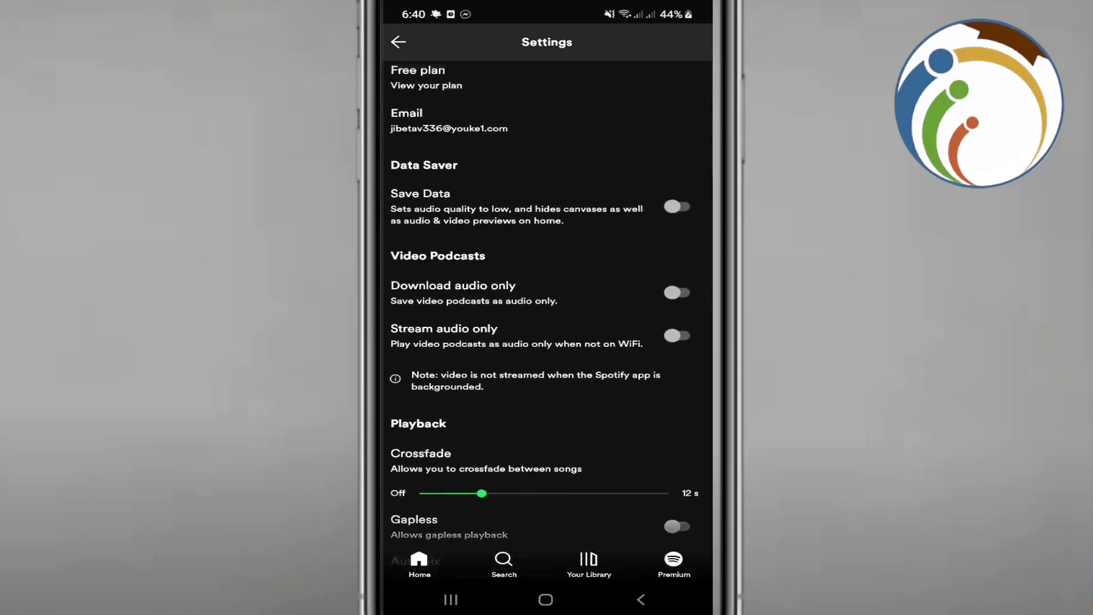
scroll(546, 341, "down", 7)
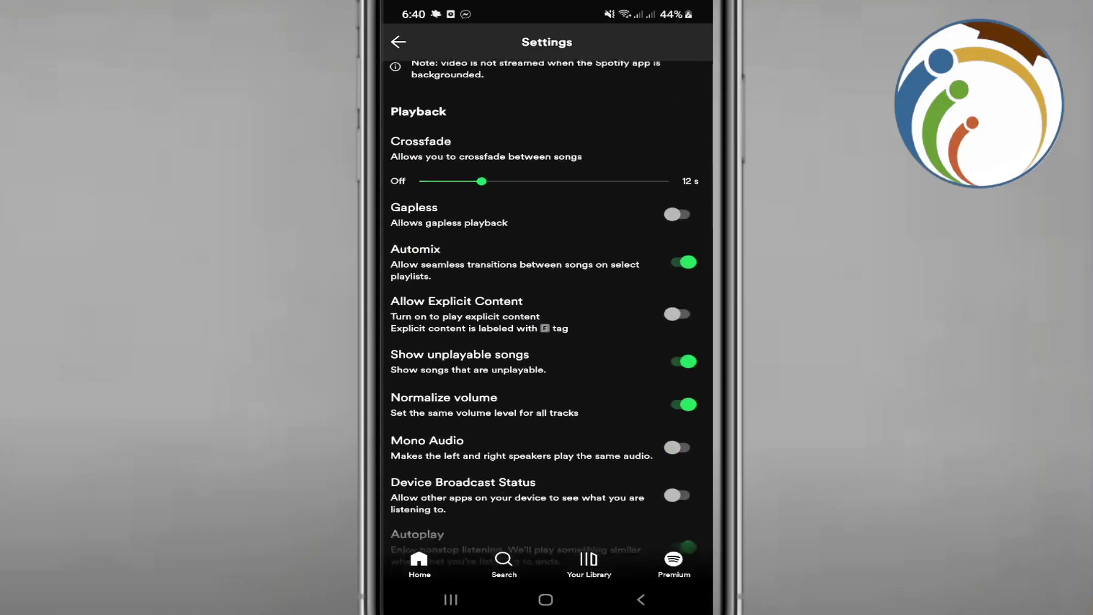
scroll(546, 342, "down", 8)
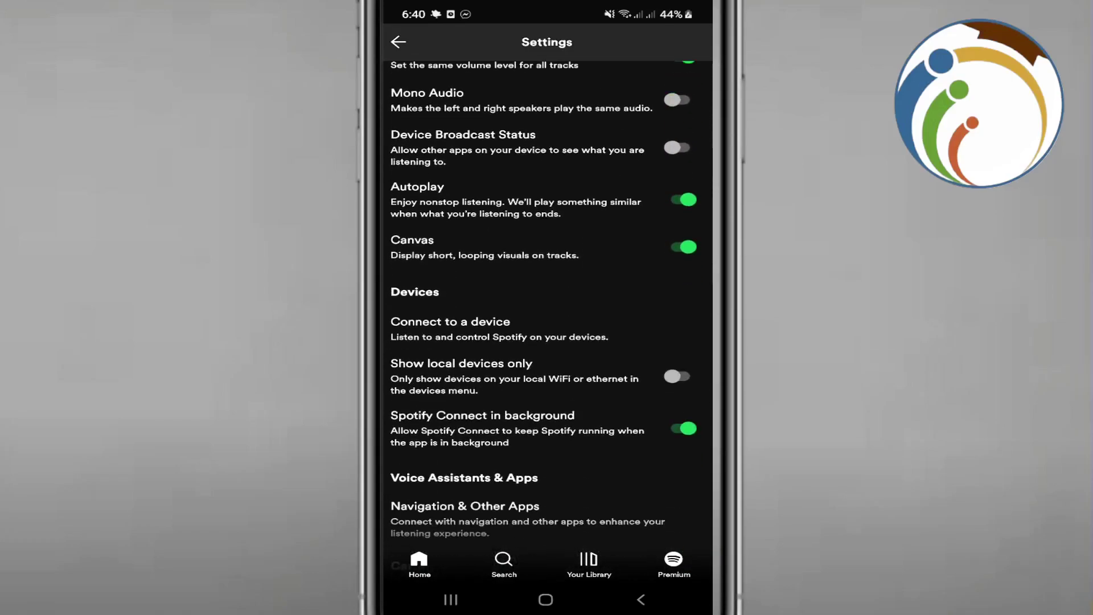
scroll(547, 342, "down", 5)
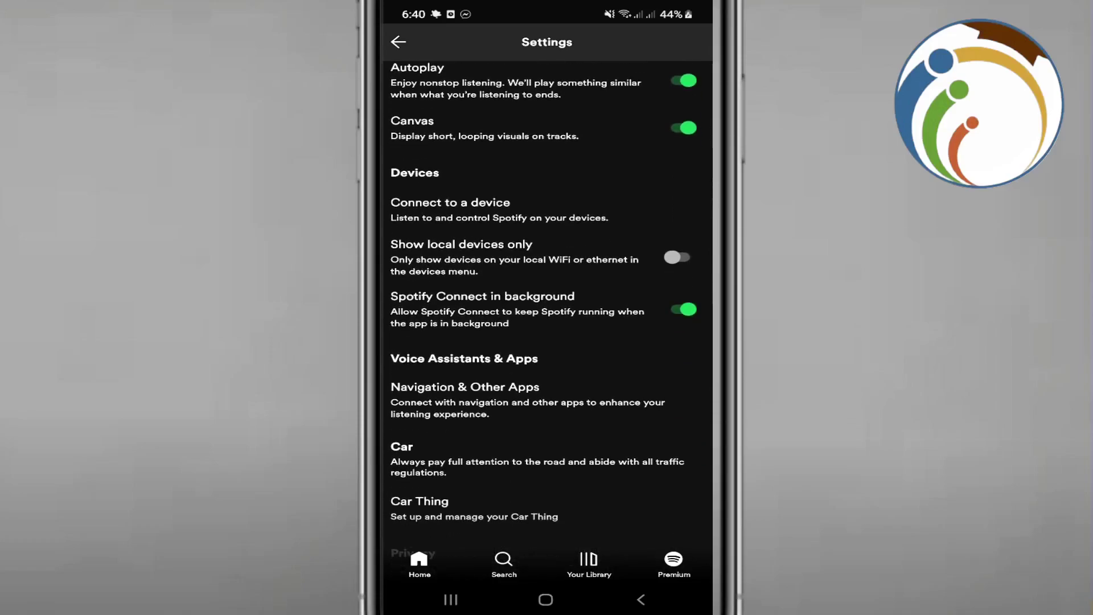
scroll(547, 342, "down", 6)
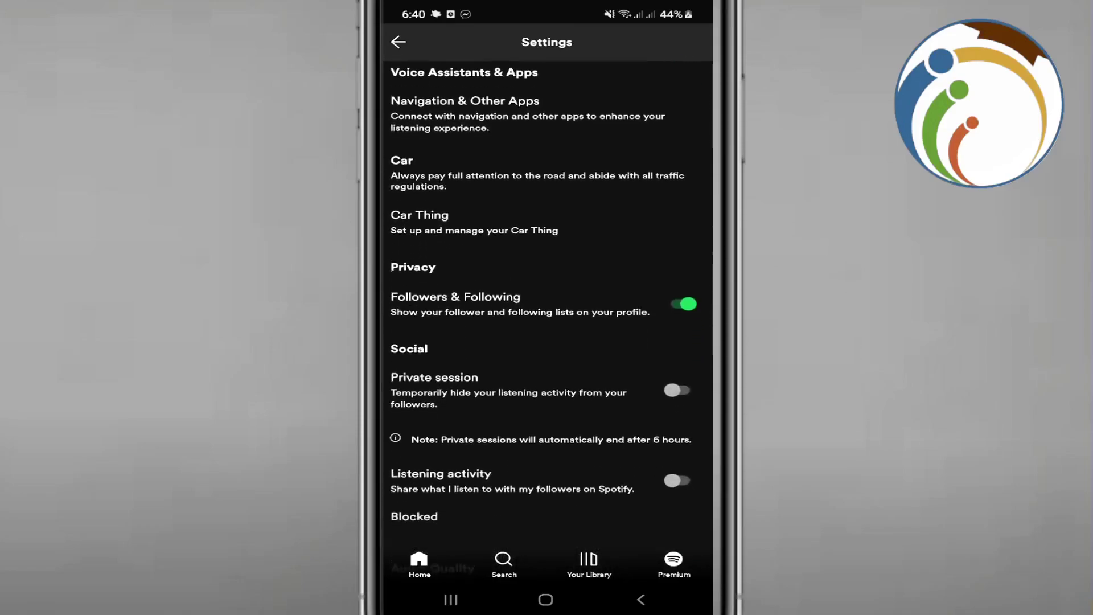
scroll(546, 342, "down", 8)
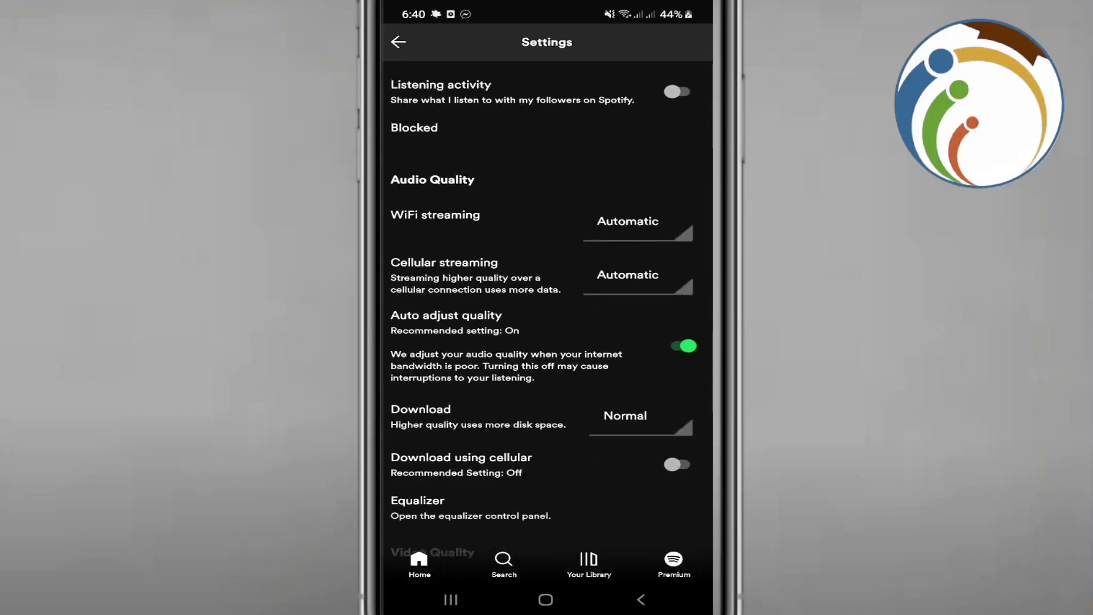
scroll(547, 342, "down", 4)
scroll(547, 341, "down", 4)
scroll(547, 341, "down", 2)
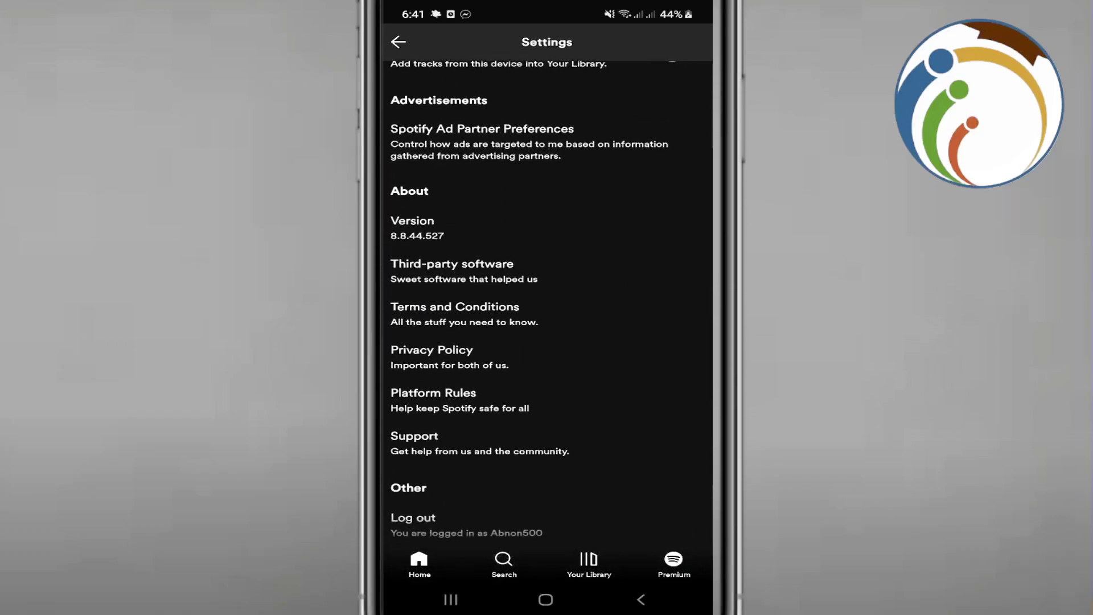
scroll(547, 308, "up", 3)
scroll(546, 307, "up", 4)
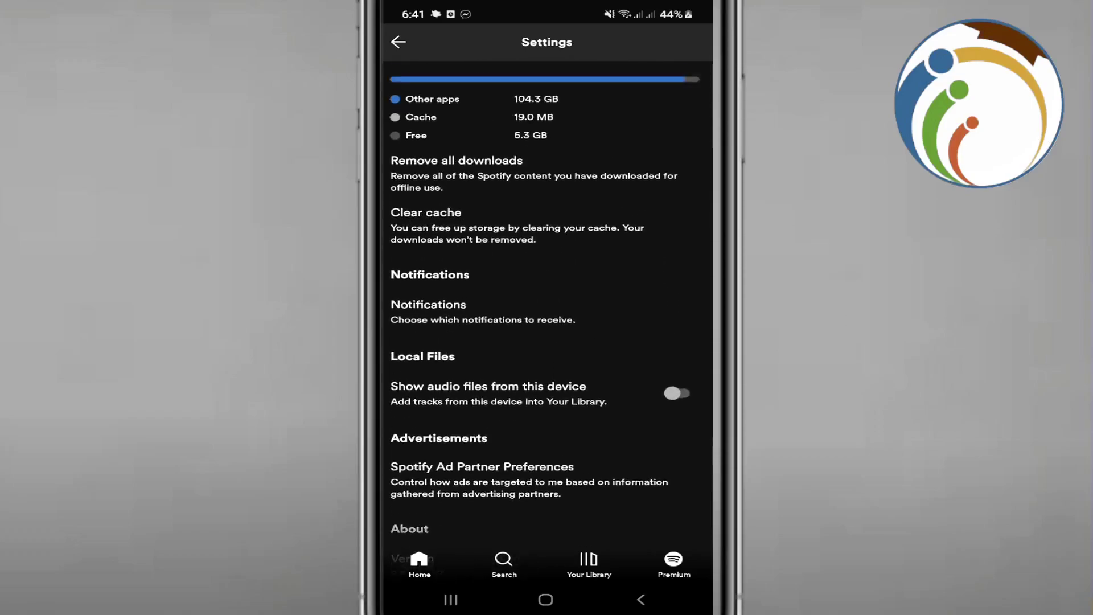
scroll(546, 307, "up", 2)
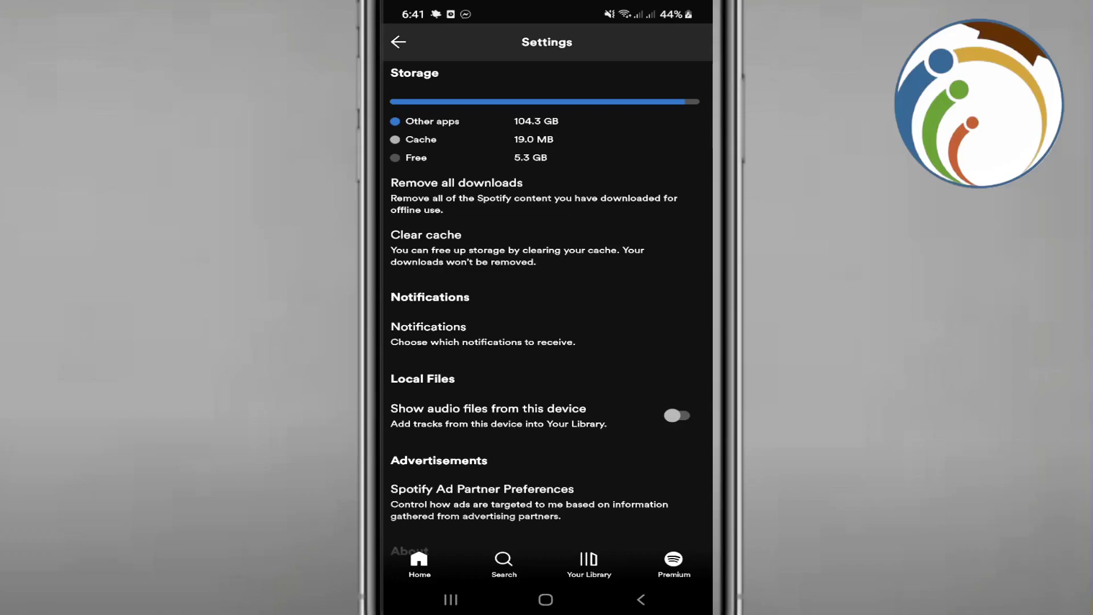
scroll(546, 324, "down", 8)
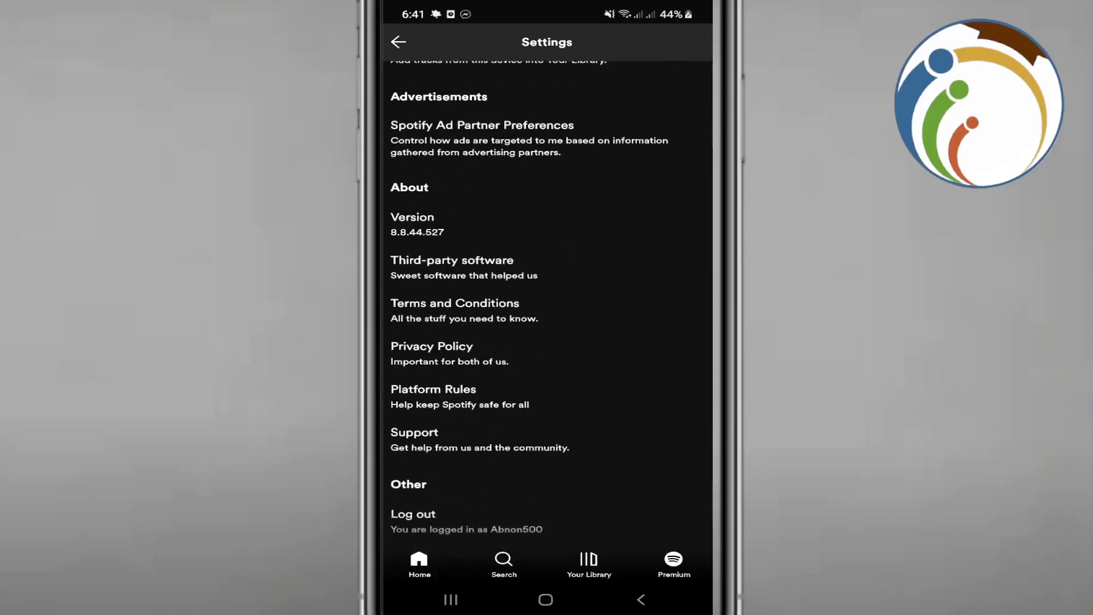
scroll(547, 325, "up", 4)
scroll(547, 324, "up", 3)
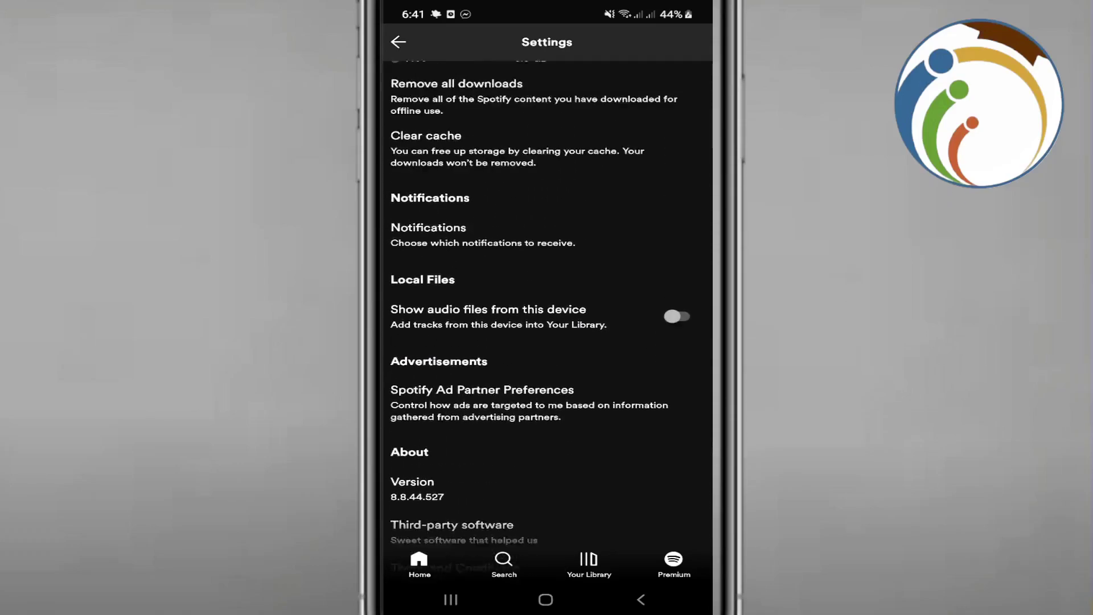
scroll(547, 325, "up", 3)
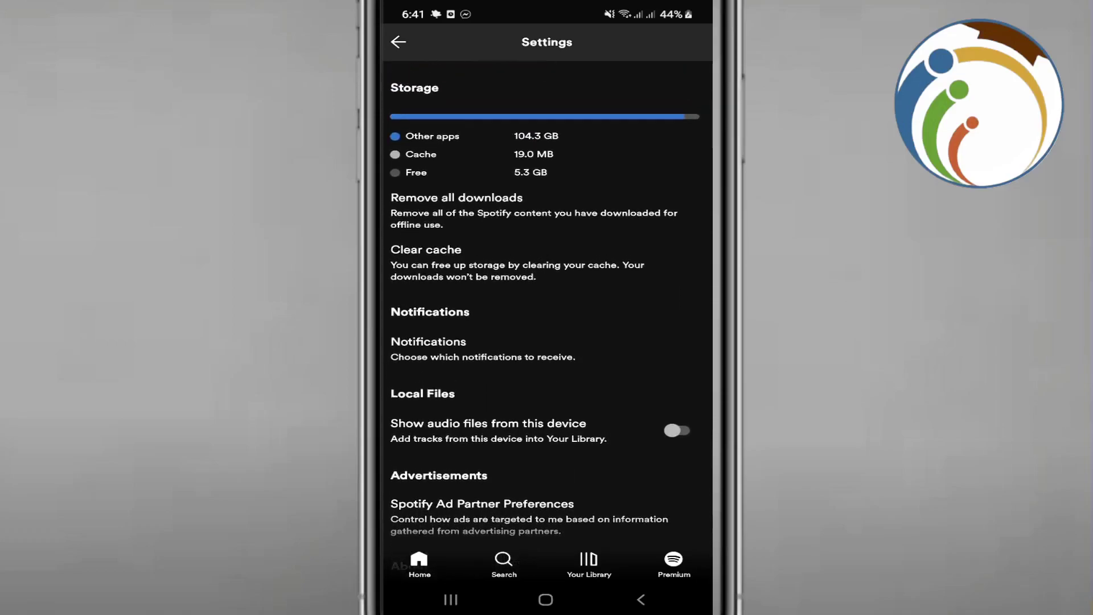
scroll(546, 324, "up", 3)
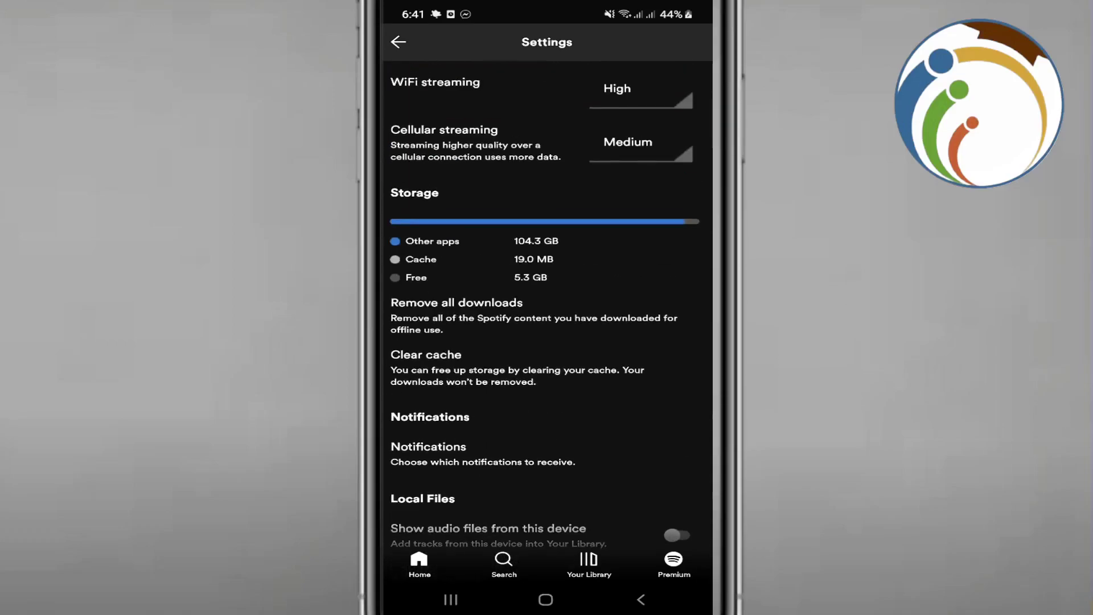
scroll(546, 324, "up", 2)
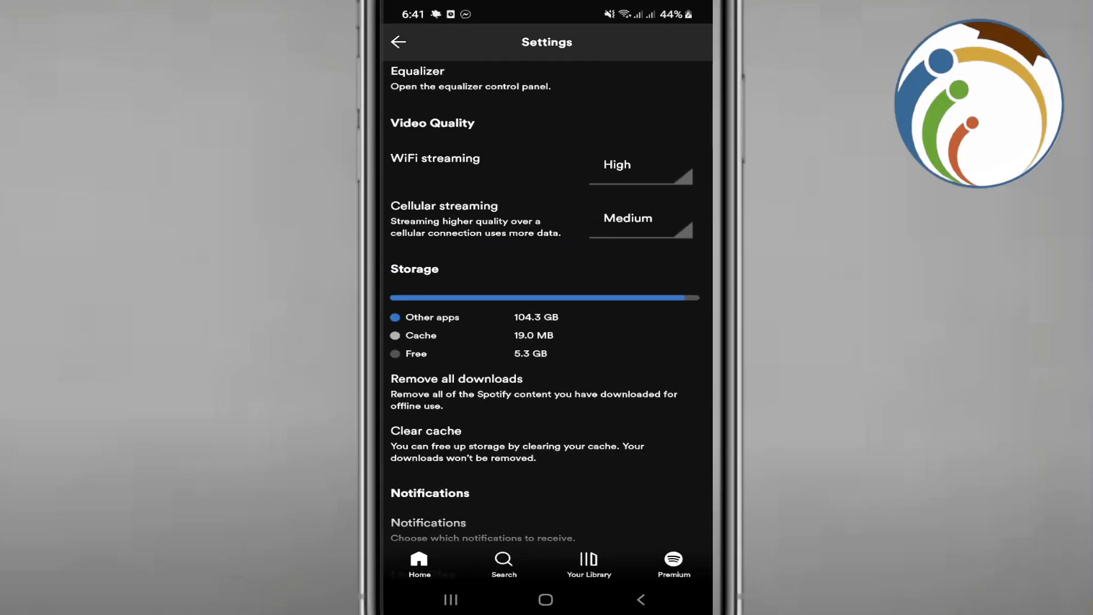
scroll(547, 325, "down", 2)
scroll(546, 325, "down", 2)
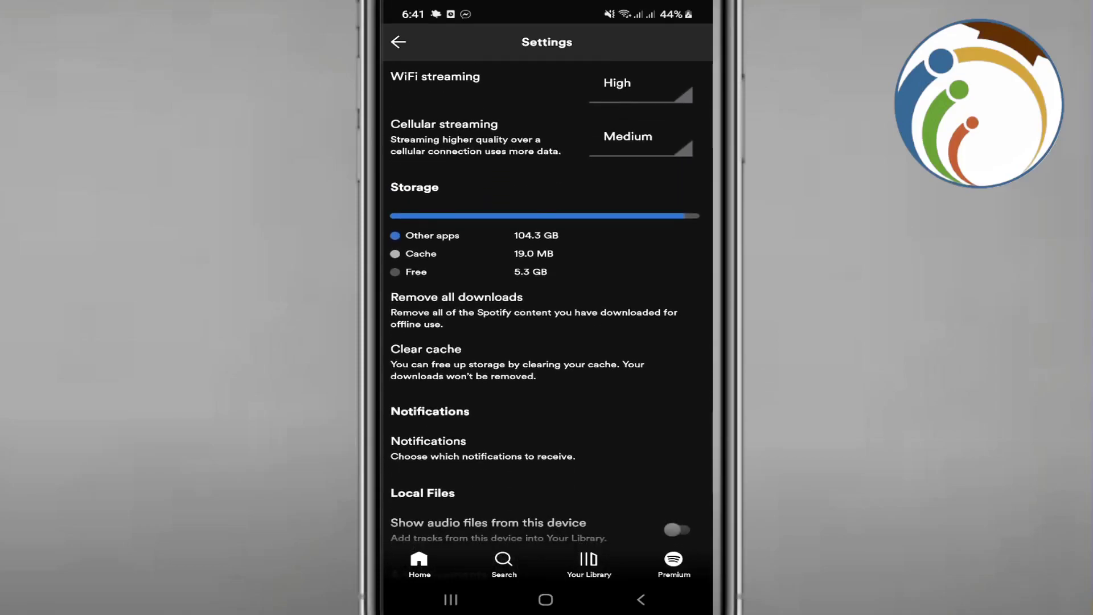
scroll(547, 325, "down", 2)
scroll(546, 324, "down", 3)
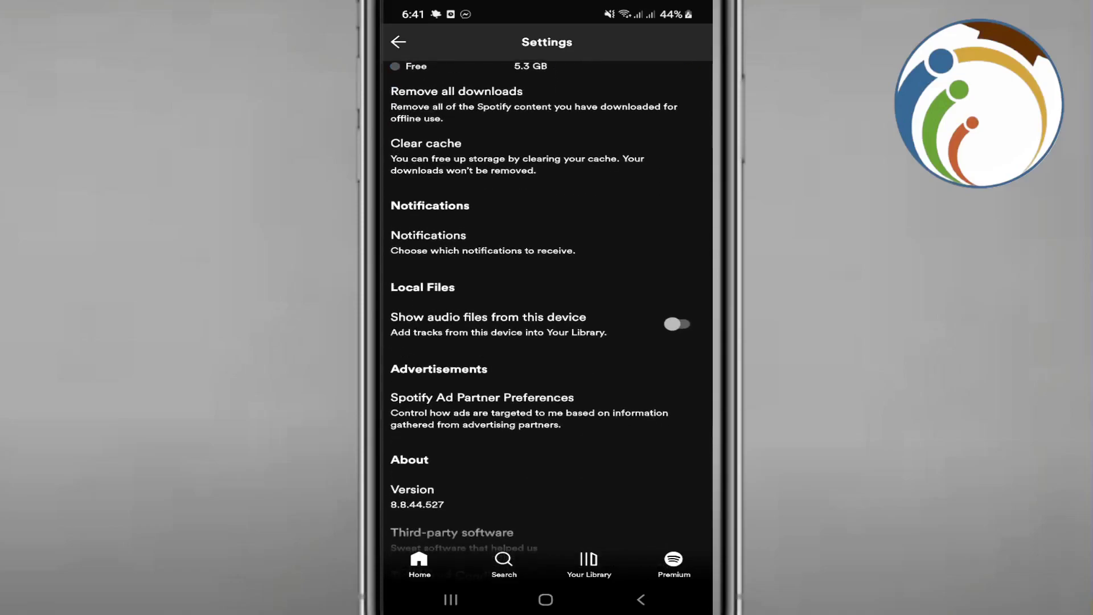
scroll(547, 324, "down", 2)
scroll(547, 325, "down", 2)
scroll(546, 325, "down", 2)
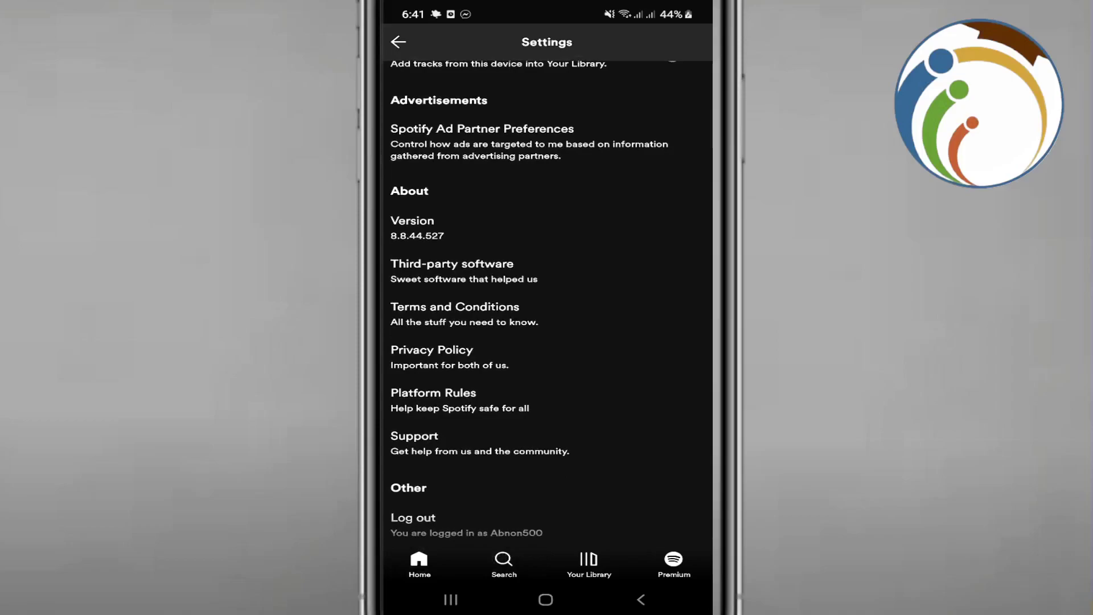
scroll(547, 325, "up", 5)
scroll(546, 325, "up", 3)
scroll(546, 324, "up", 2)
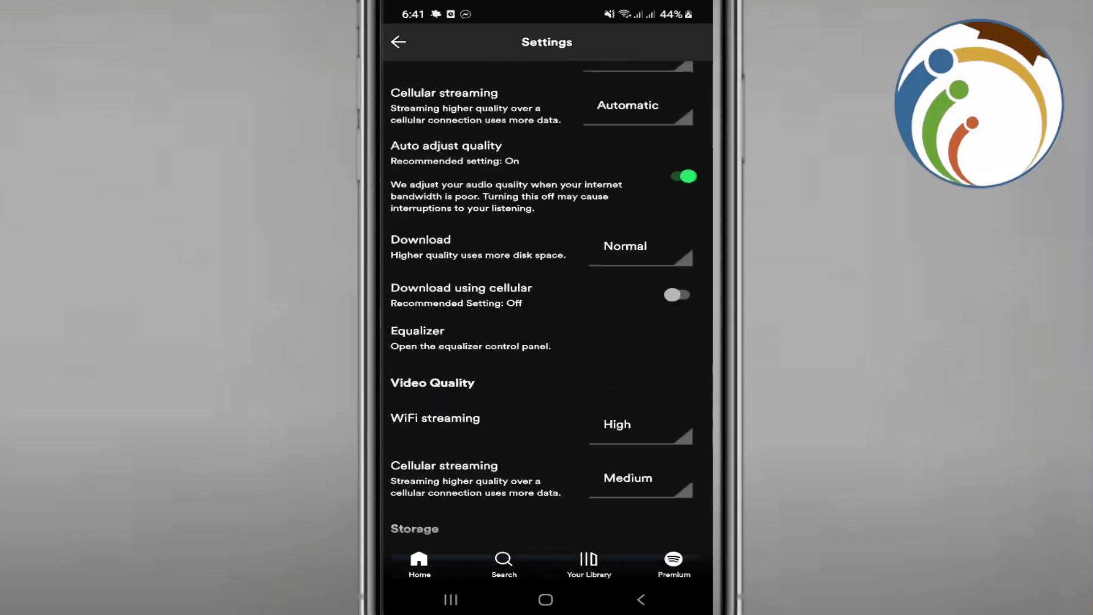
scroll(547, 325, "up", 3)
scroll(546, 325, "up", 3)
scroll(547, 324, "up", 2)
scroll(547, 324, "up", 5)
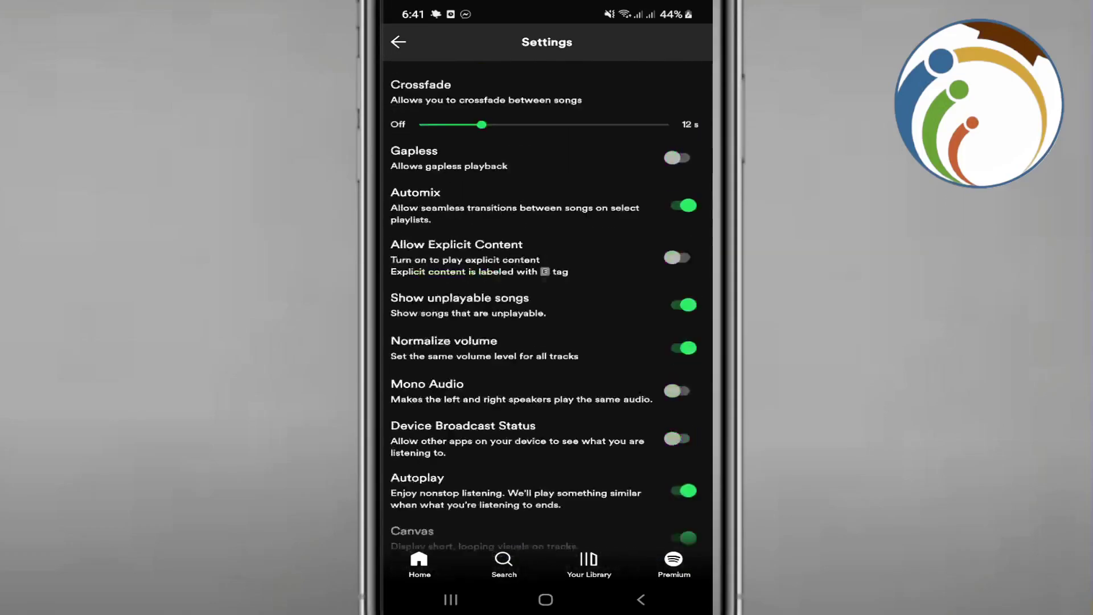
scroll(546, 324, "up", 5)
scroll(546, 325, "down", 4)
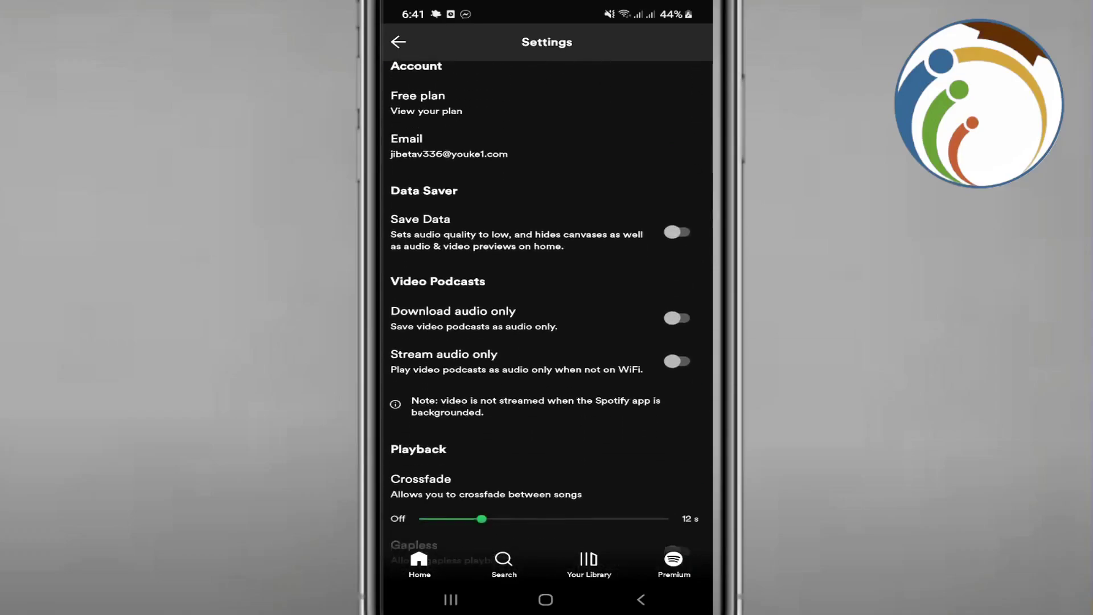
scroll(547, 325, "down", 1)
scroll(546, 325, "down", 5)
scroll(547, 324, "down", 1)
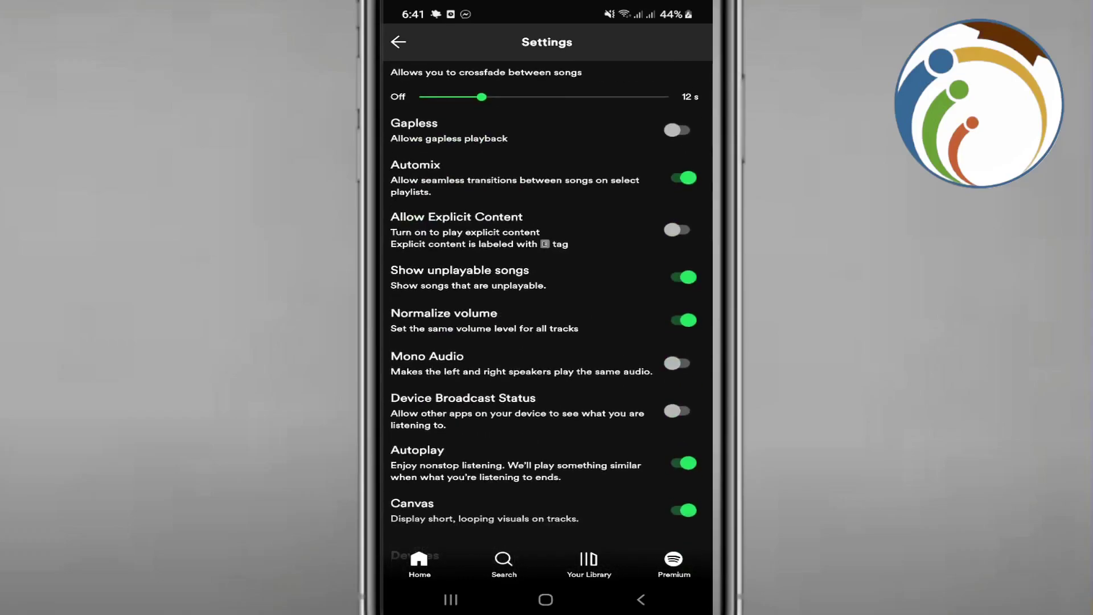
scroll(547, 324, "down", 2)
scroll(546, 325, "down", 2)
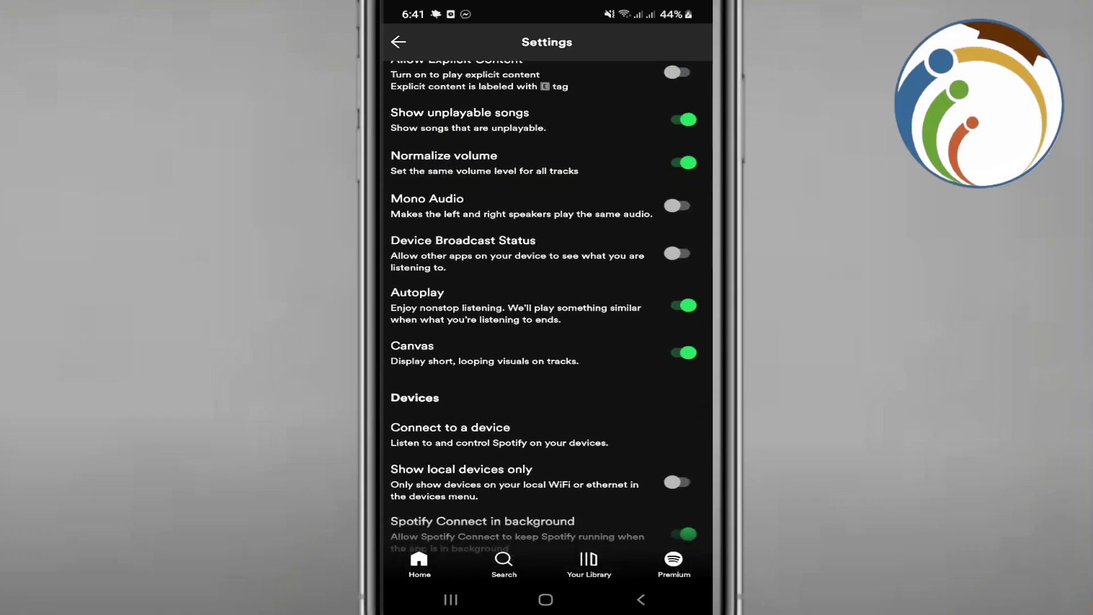
scroll(546, 325, "down", 5)
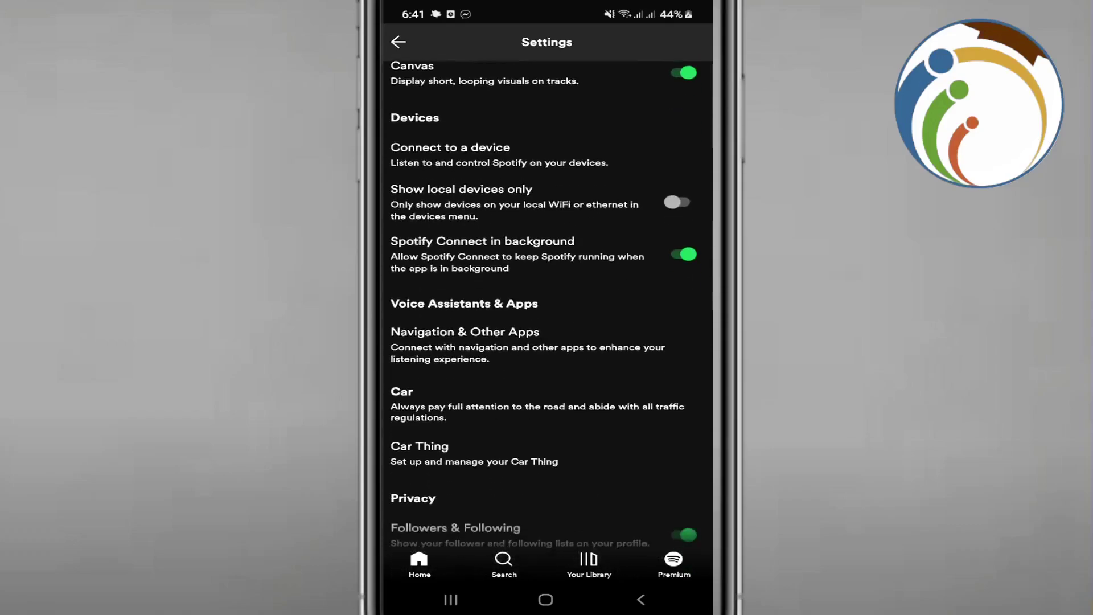
scroll(546, 325, "down", 2)
scroll(546, 325, "down", 2)
scroll(546, 325, "down", 2)
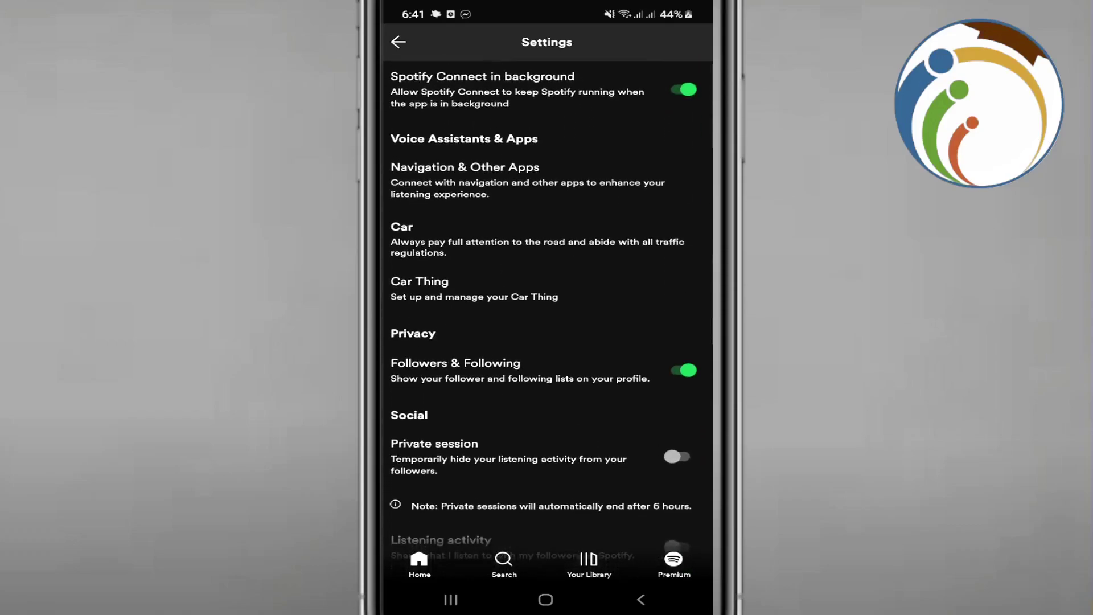
scroll(547, 325, "down", 4)
scroll(546, 324, "down", 3)
scroll(546, 325, "down", 2)
scroll(547, 324, "down", 2)
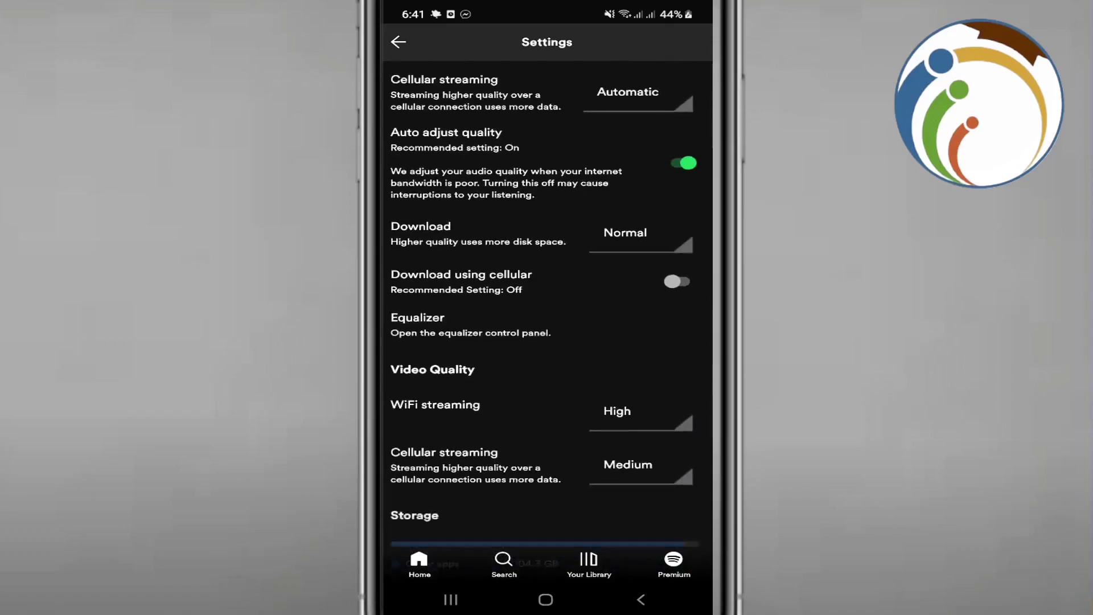
scroll(547, 325, "down", 2)
scroll(546, 325, "down", 2)
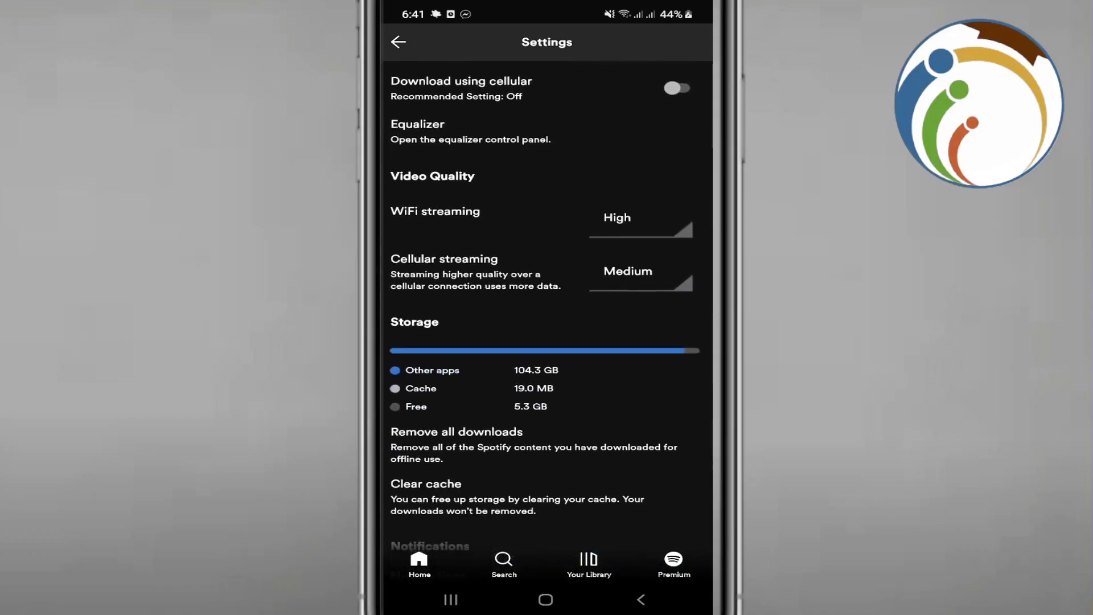
Cancel the Remove all downloads and Clear cache prompts, then go to the home screen
left_click(456, 431)
left_click(546, 373)
scroll(547, 325, "down", 4)
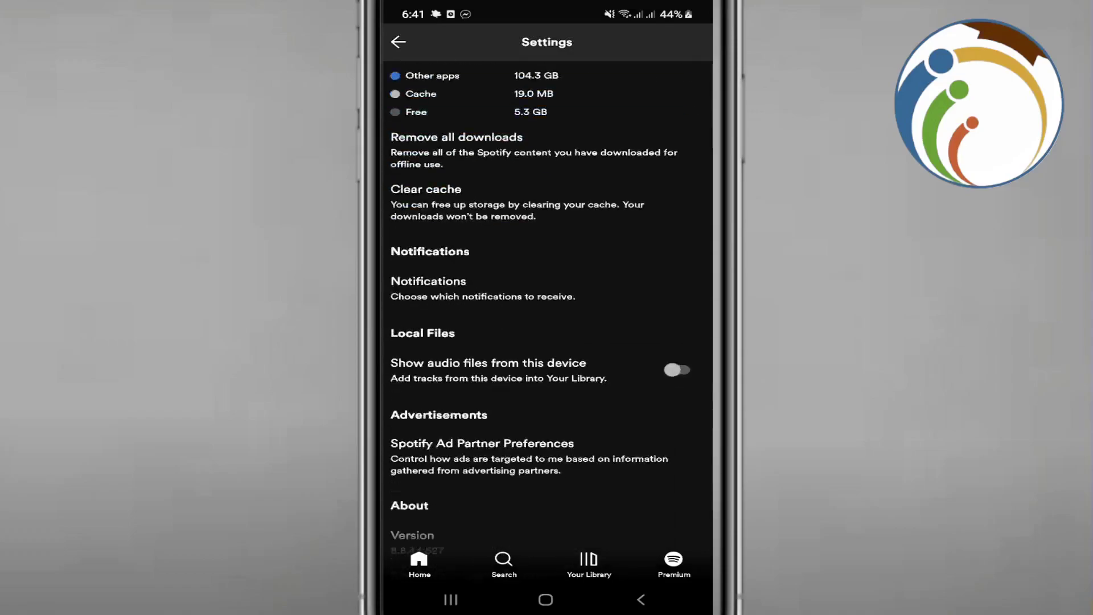
scroll(546, 325, "down", 2)
scroll(546, 325, "up", 1)
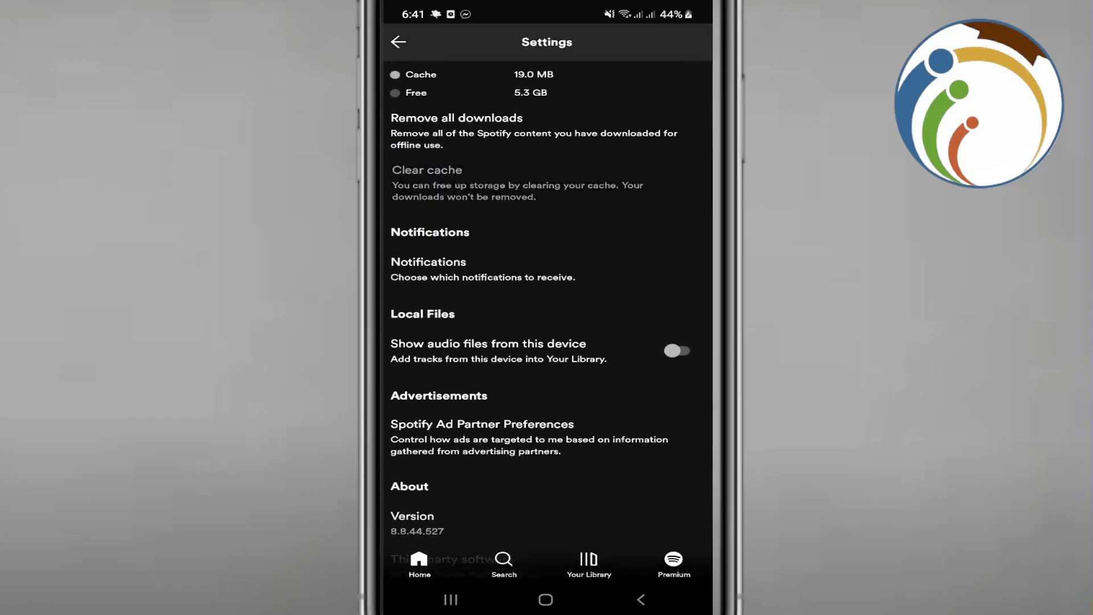
left_click(427, 169)
left_click(546, 327)
scroll(546, 325, "up", 1)
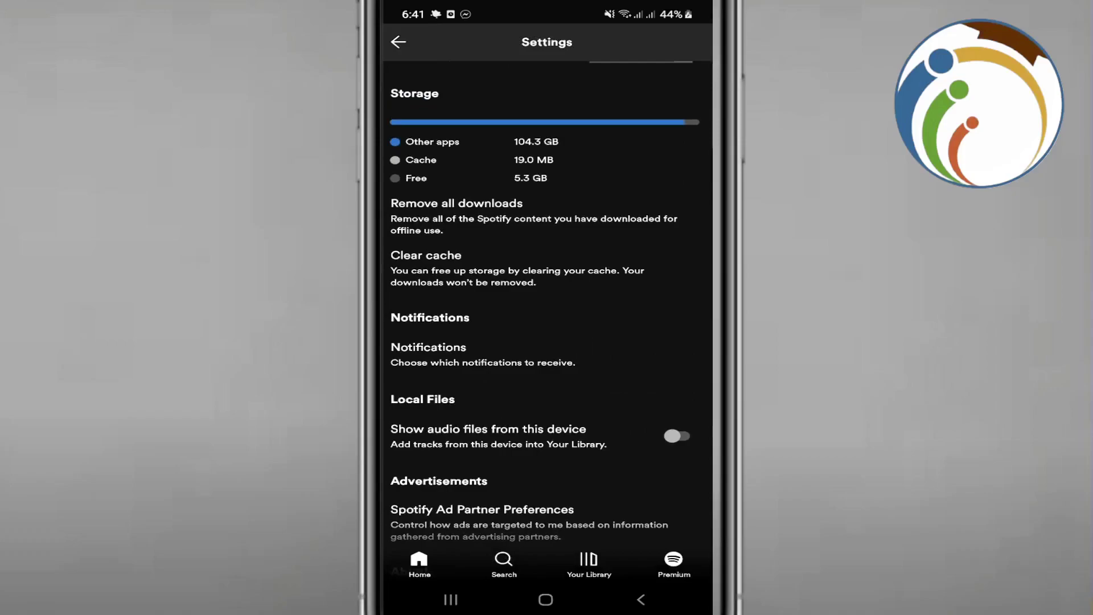
scroll(546, 325, "down", 2)
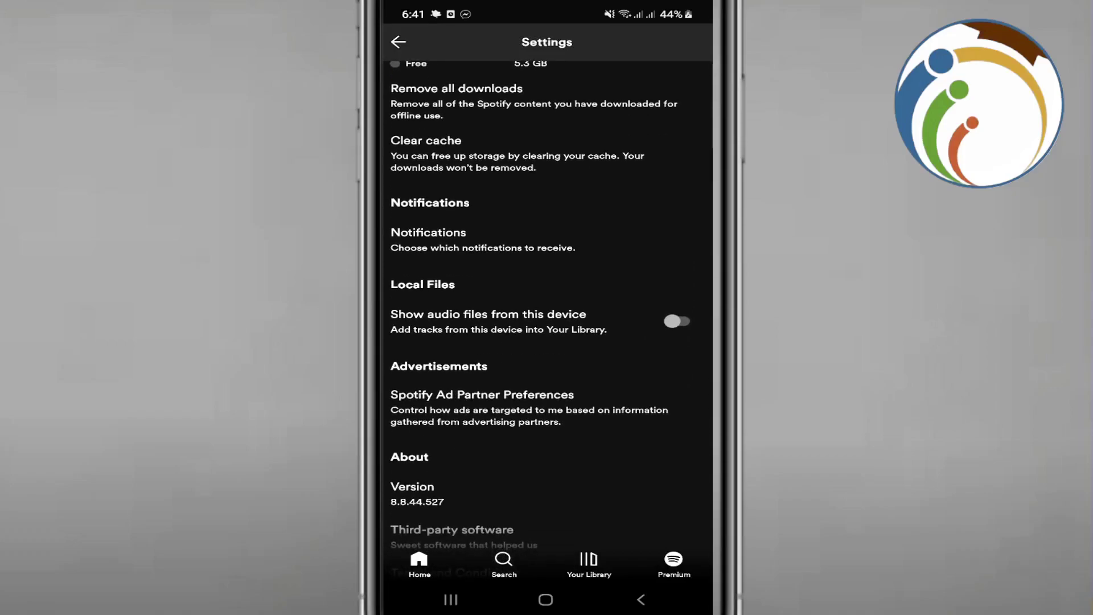
scroll(547, 324, "down", 2)
scroll(546, 325, "down", 2)
scroll(546, 325, "down", 1)
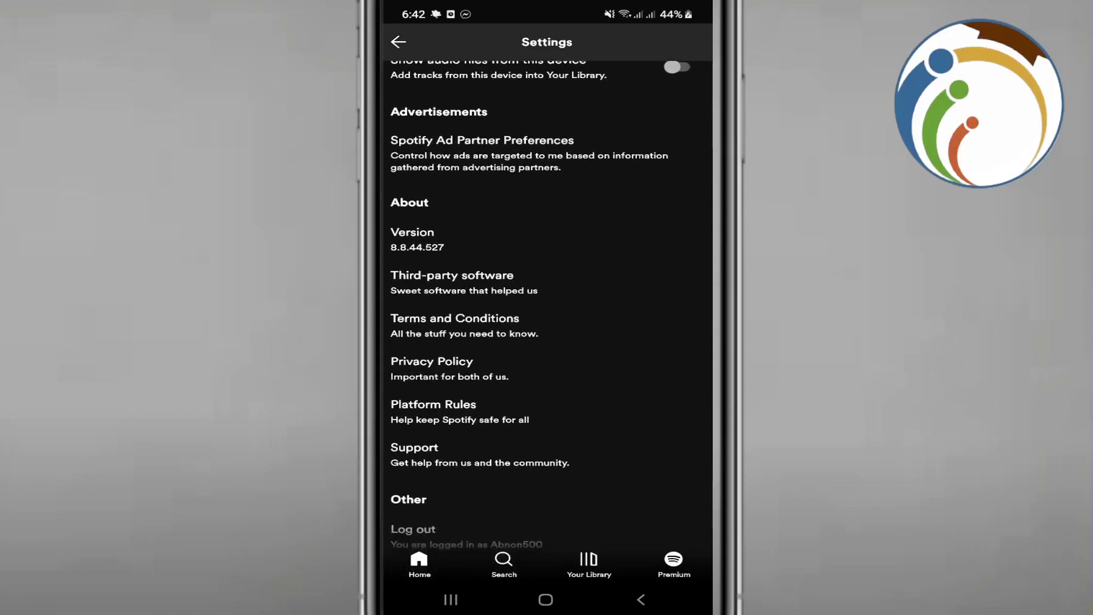
scroll(546, 325, "down", 1)
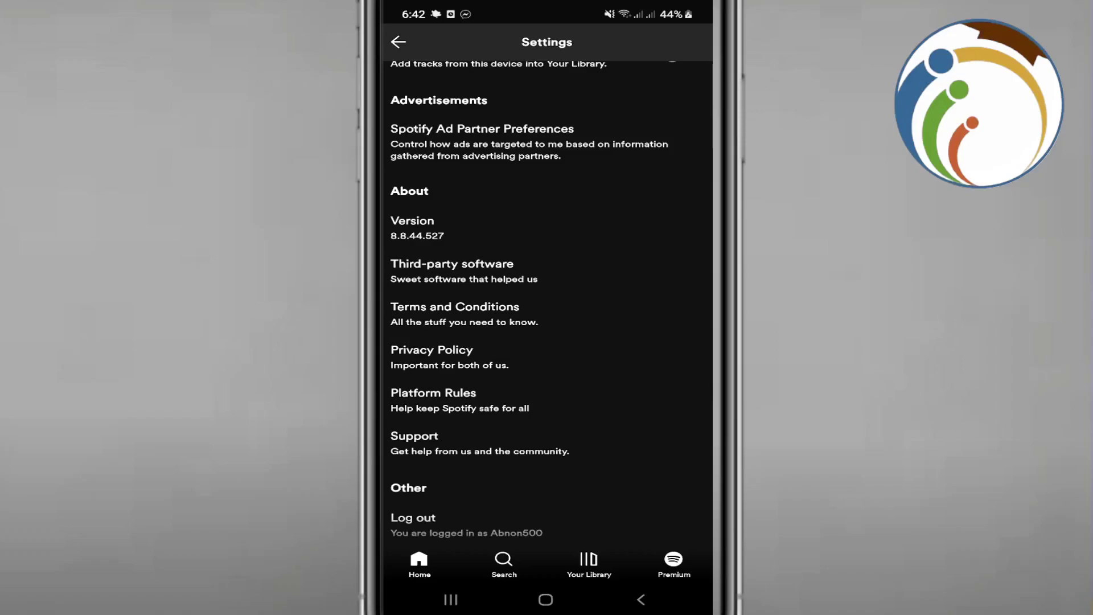
scroll(546, 307, "up", 8)
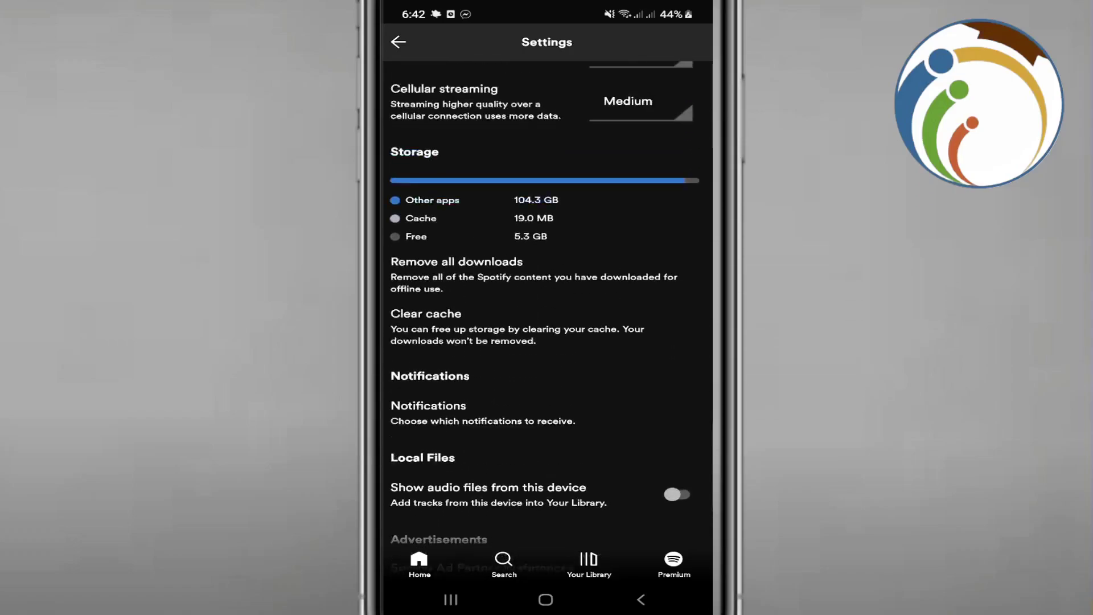
scroll(546, 308, "up", 6)
left_click(545, 600)
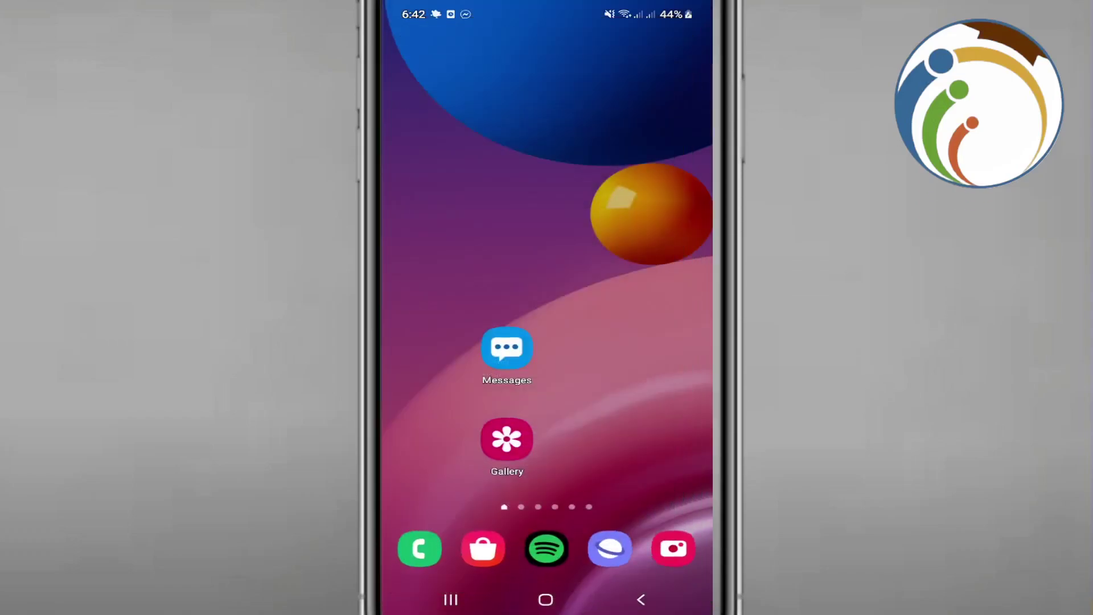